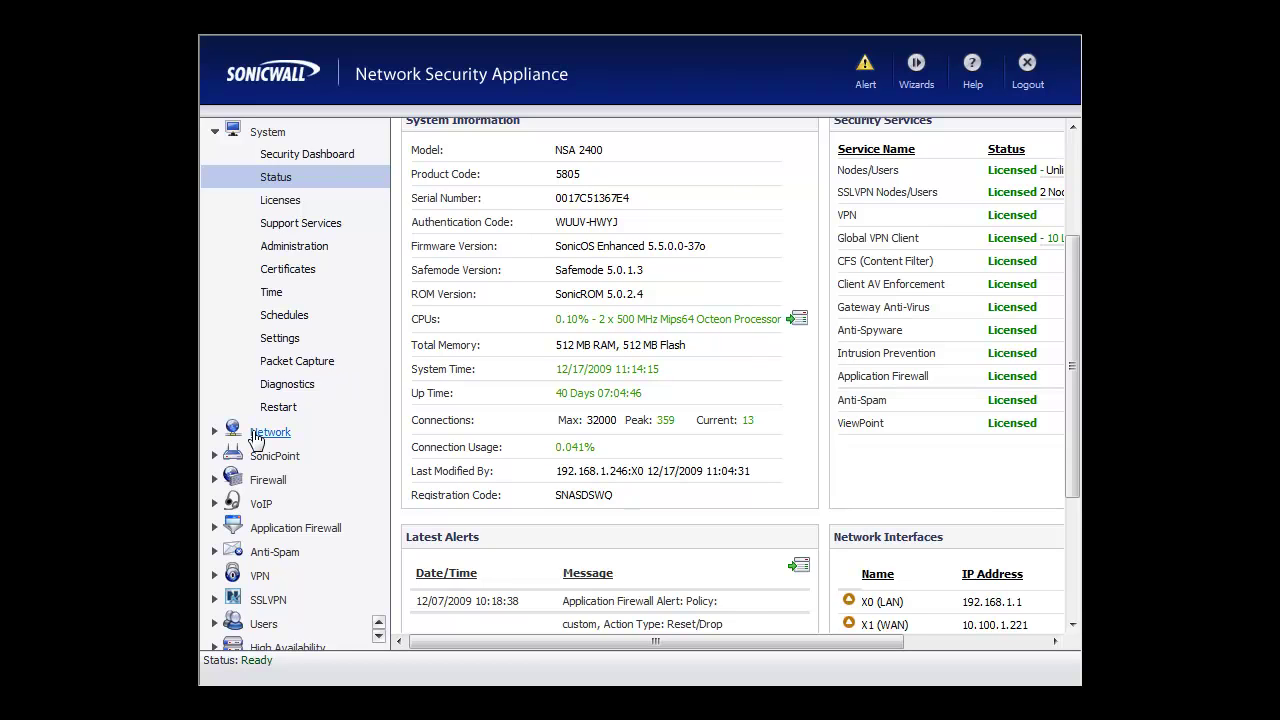
Go to Network > Interfaces and bring up the edit window for interface X3.
left_click(256, 438)
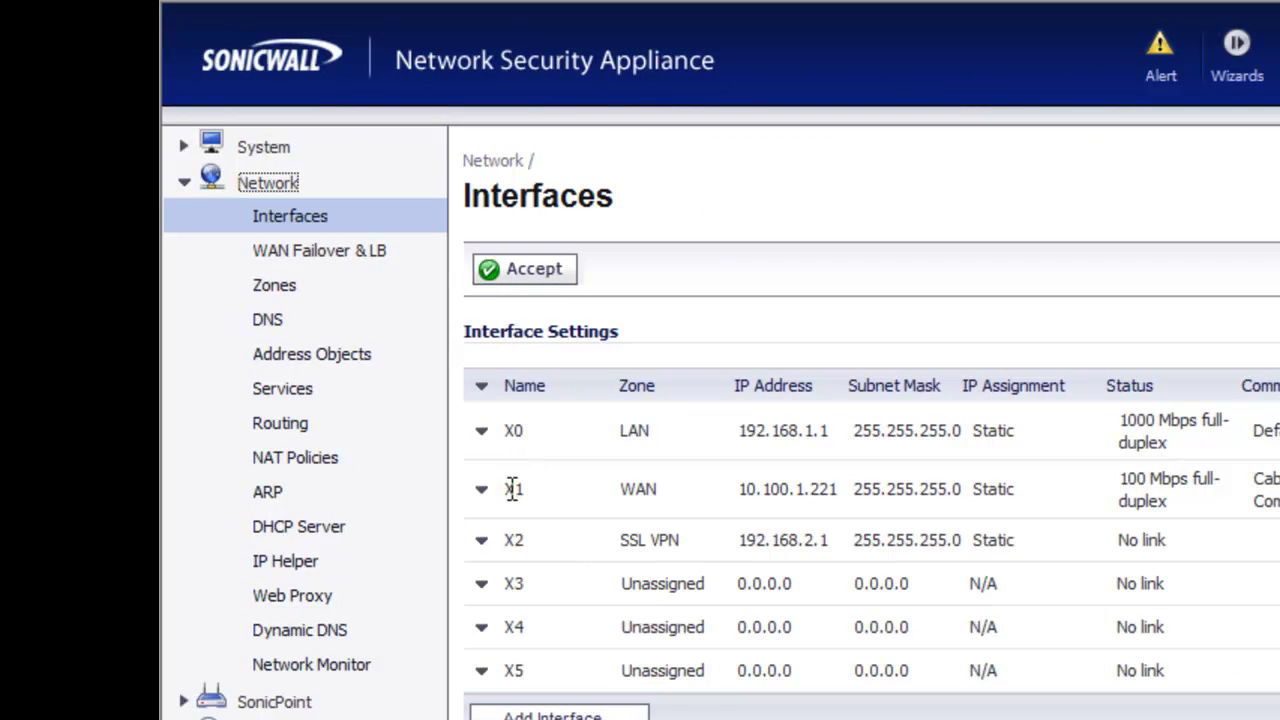
mouse_move(640, 495)
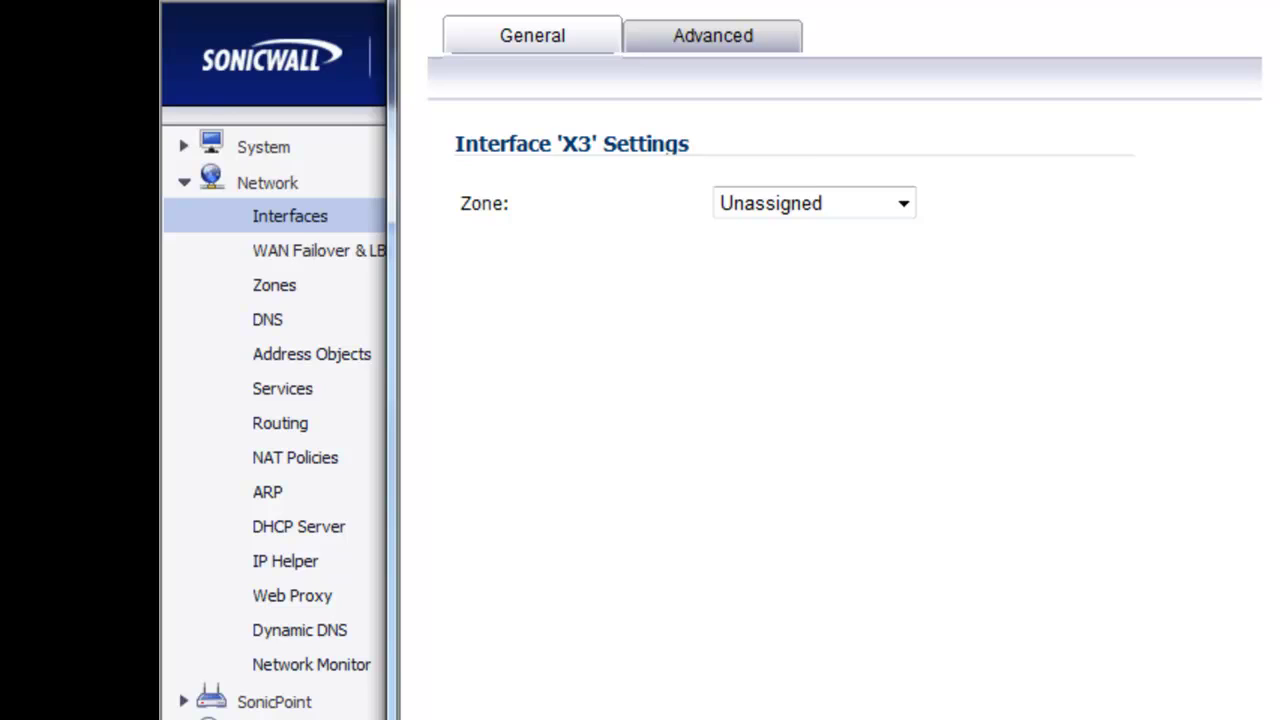
Set interface X3's zone to WAN and its IP assignment to DHCP.
left_click(806, 201)
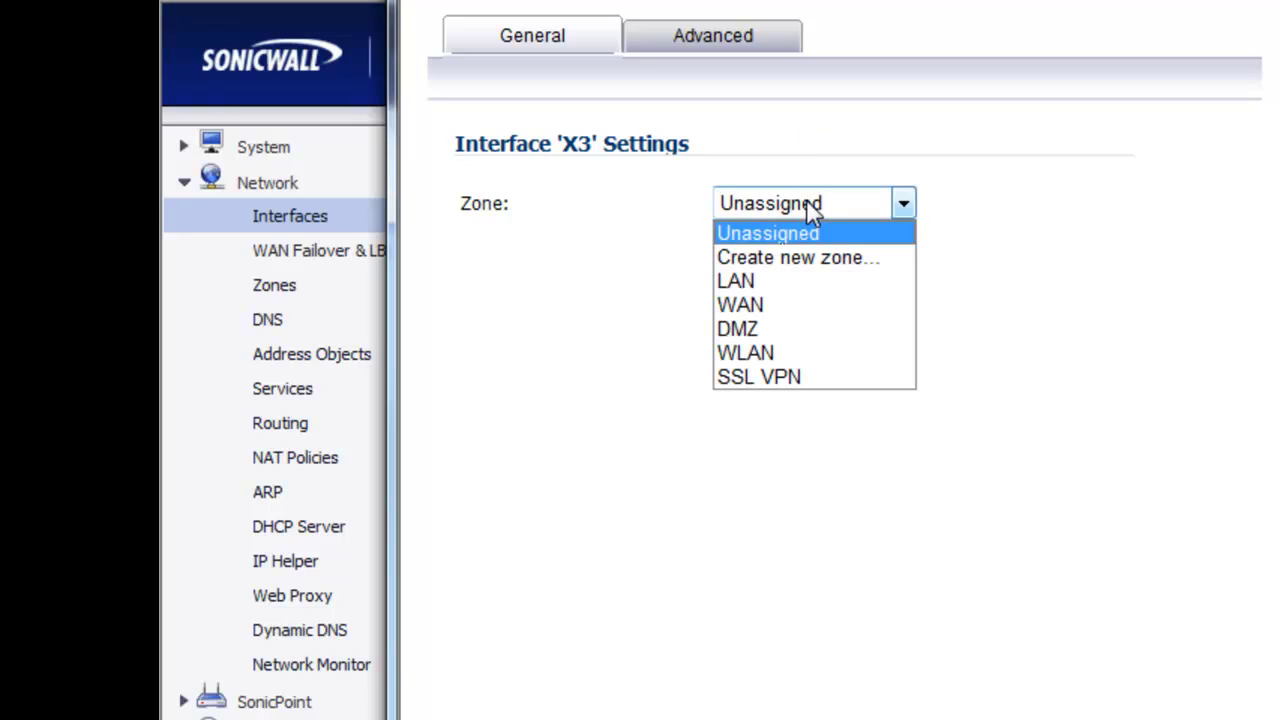
left_click(779, 310)
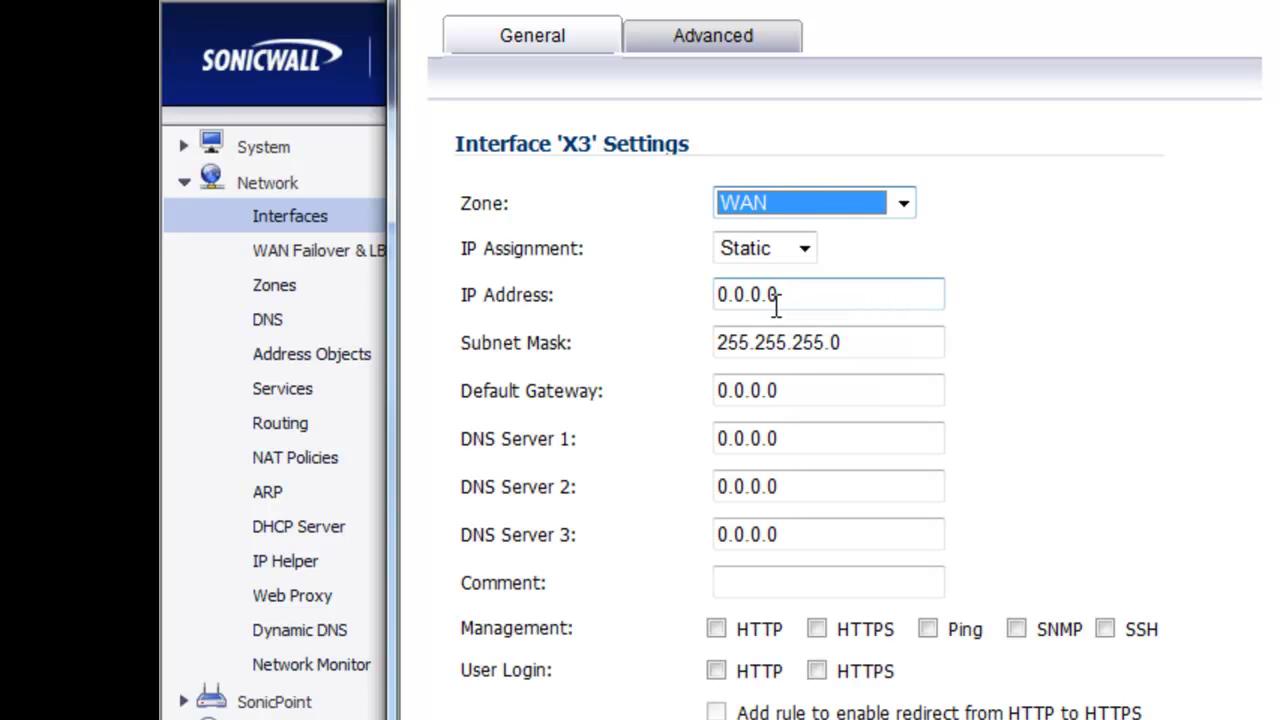
left_click(783, 252)
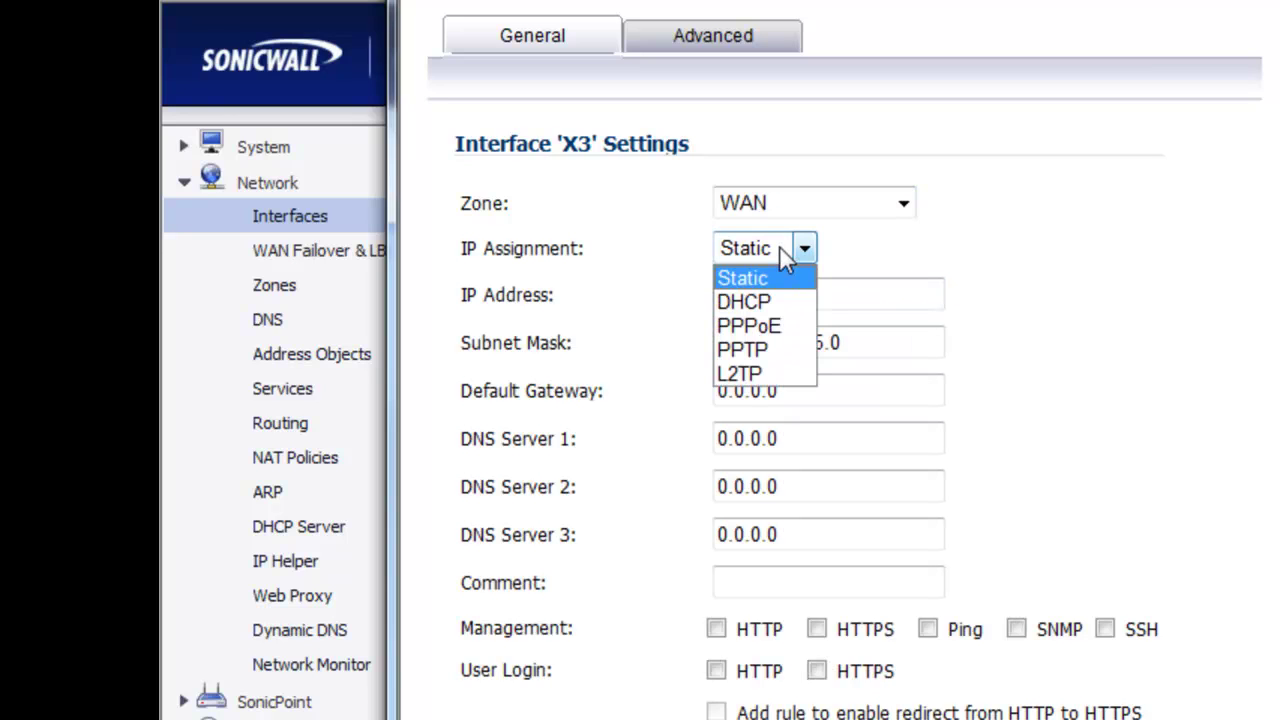
left_click(765, 320)
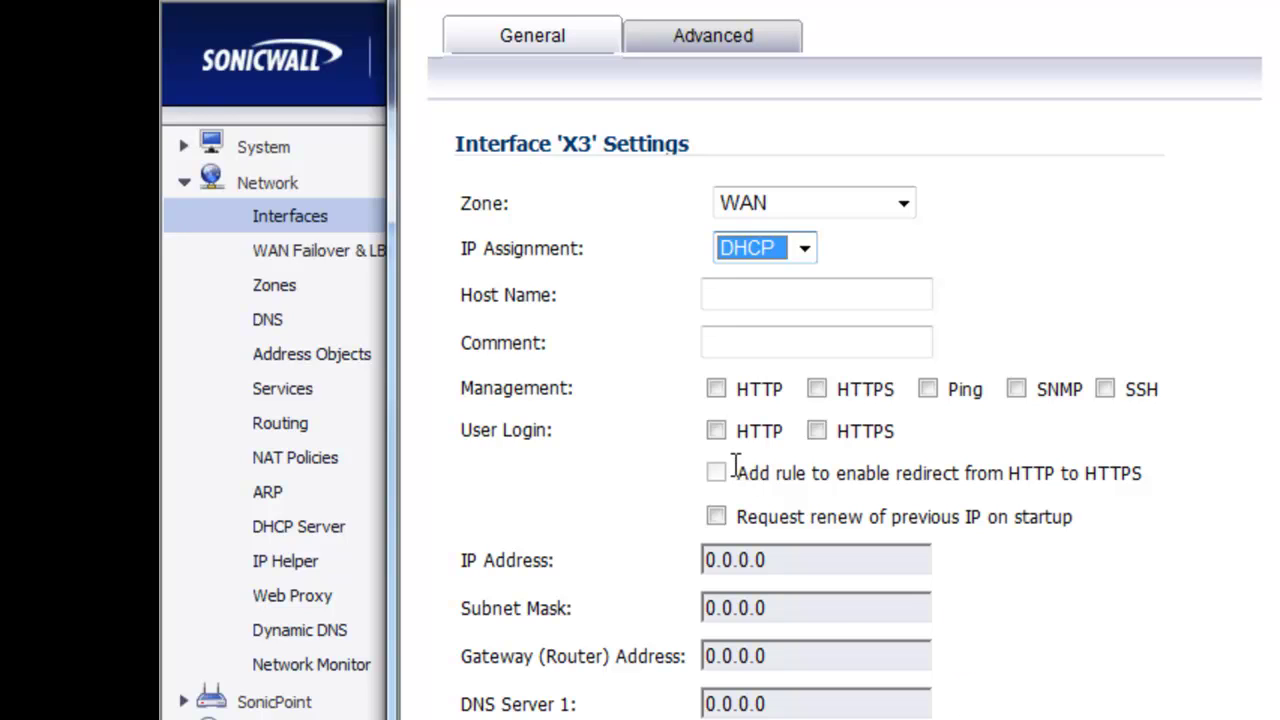
Enter the comment 'DSL to Verizon' for X3, correcting the 'Verrizon' typo.
left_click(734, 342)
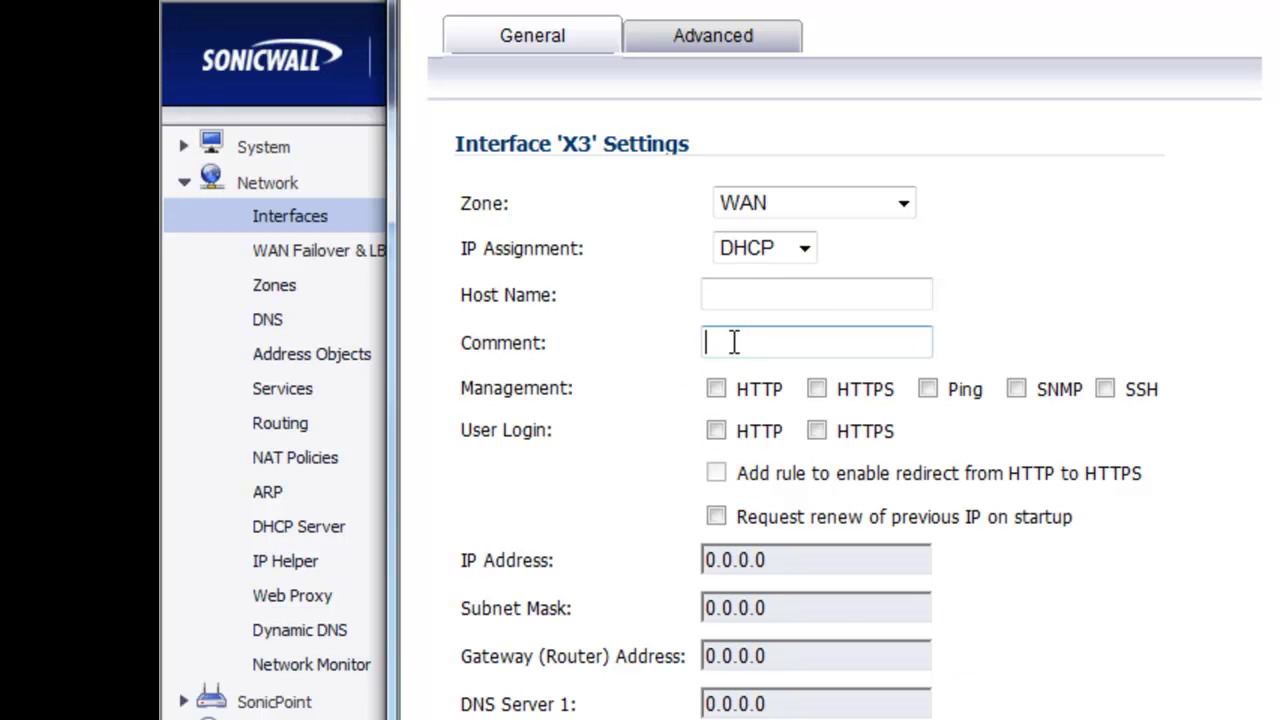
type("DSL to Verrizon")
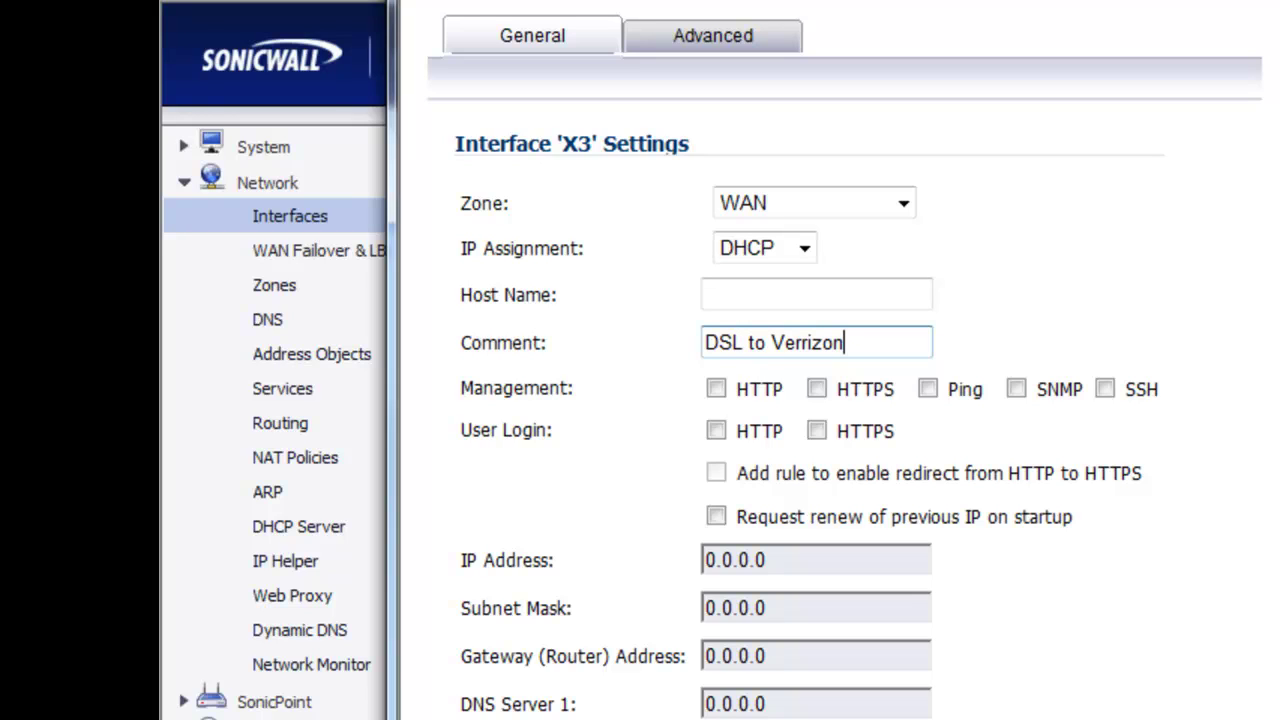
key("BackSpace")
key("BackSpace")
key("BackSpace")
key("BackSpace")
key("BackSpace")
type("izon")
key("Tab")
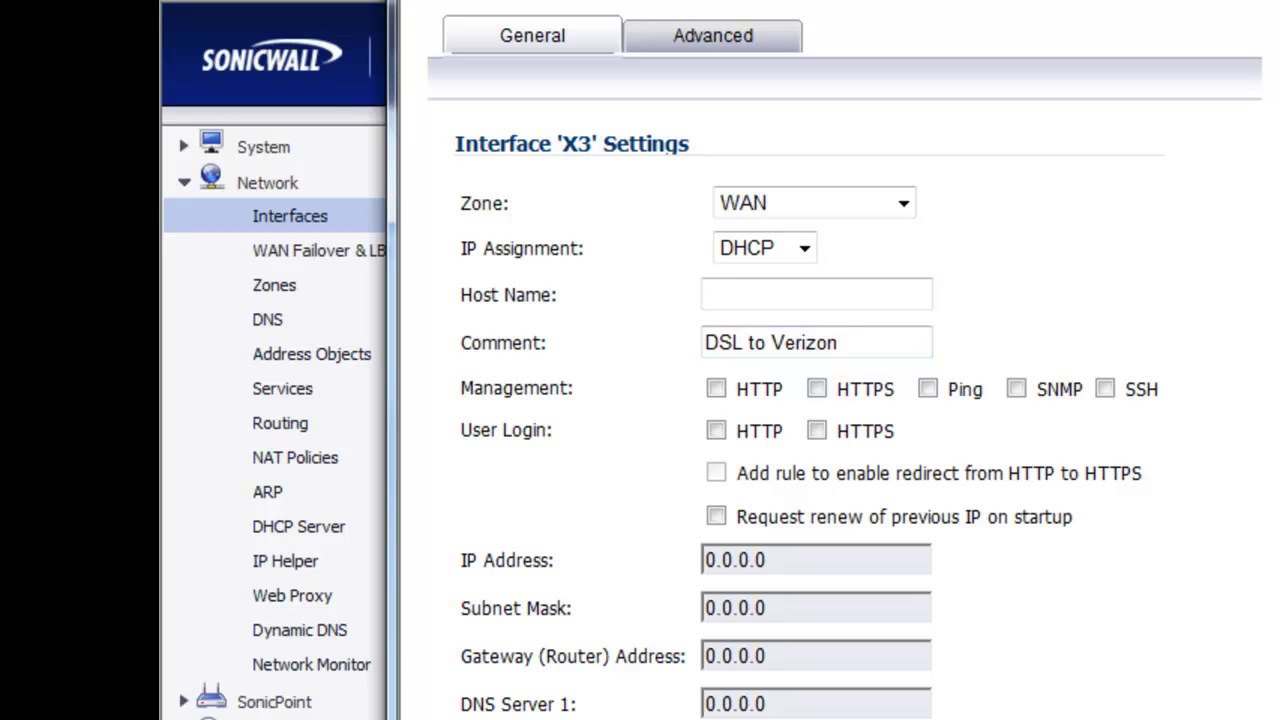
Confirm the X3 edit window to save its WAN zone and DHCP settings.
key("Return")
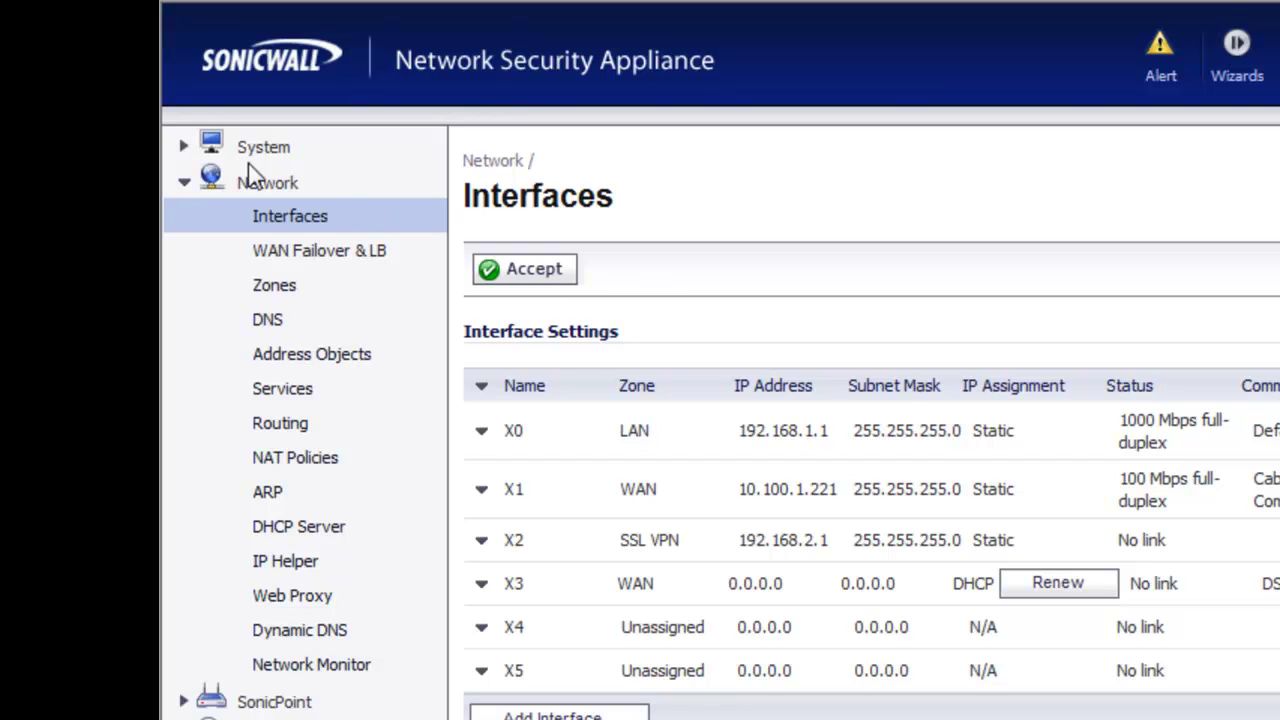
On the WAN Failover & LB page, choose X3 as Alternate WAN #1.
left_click(318, 252)
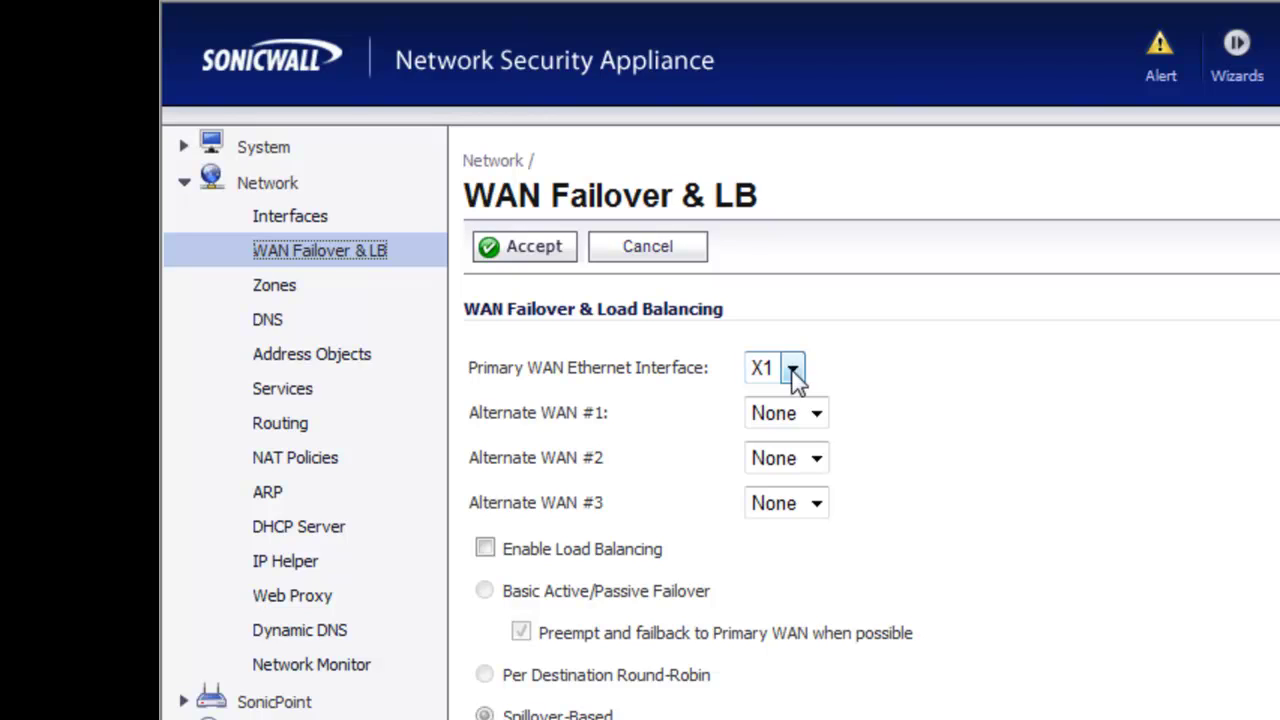
left_click(808, 420)
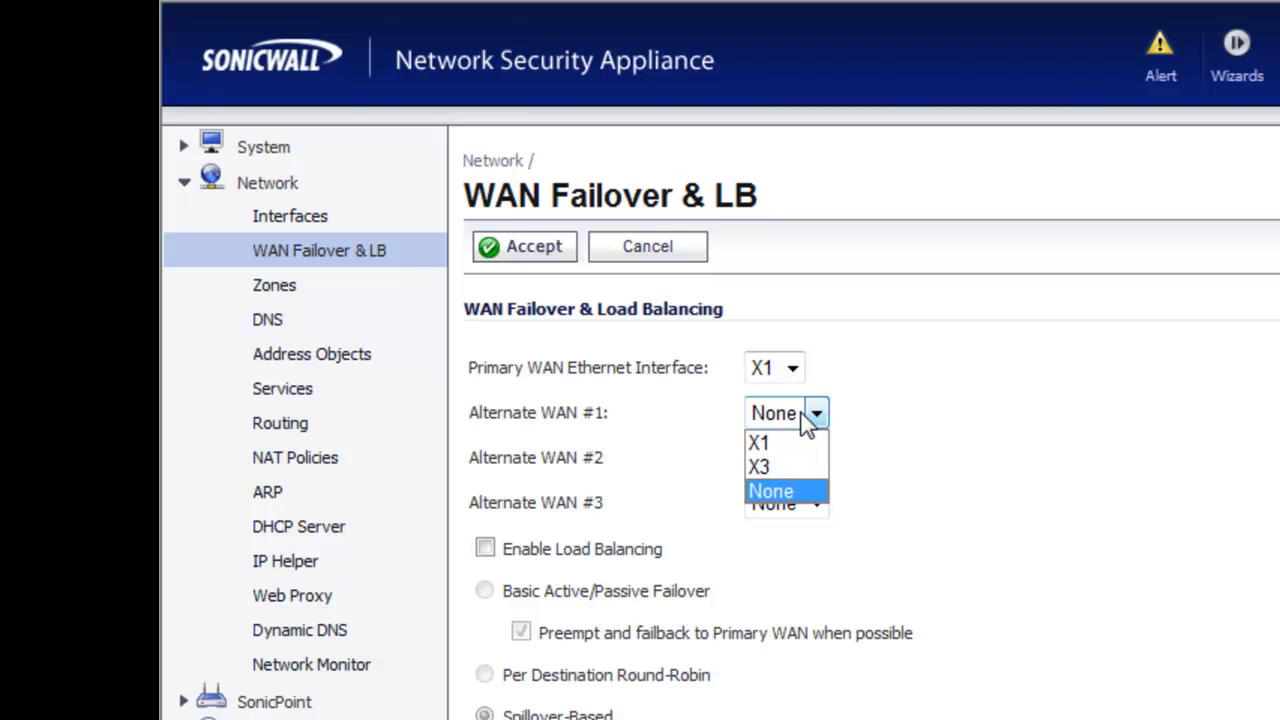
left_click(792, 469)
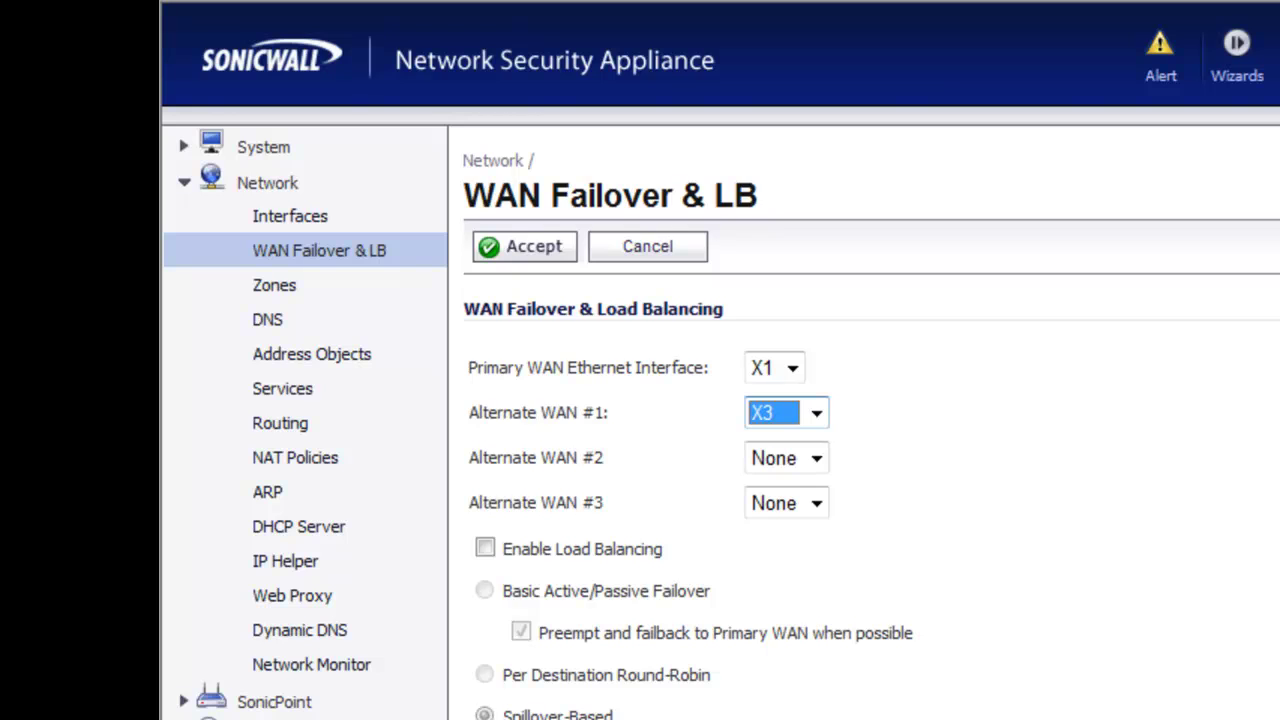
scroll(864, 420, "down", 8)
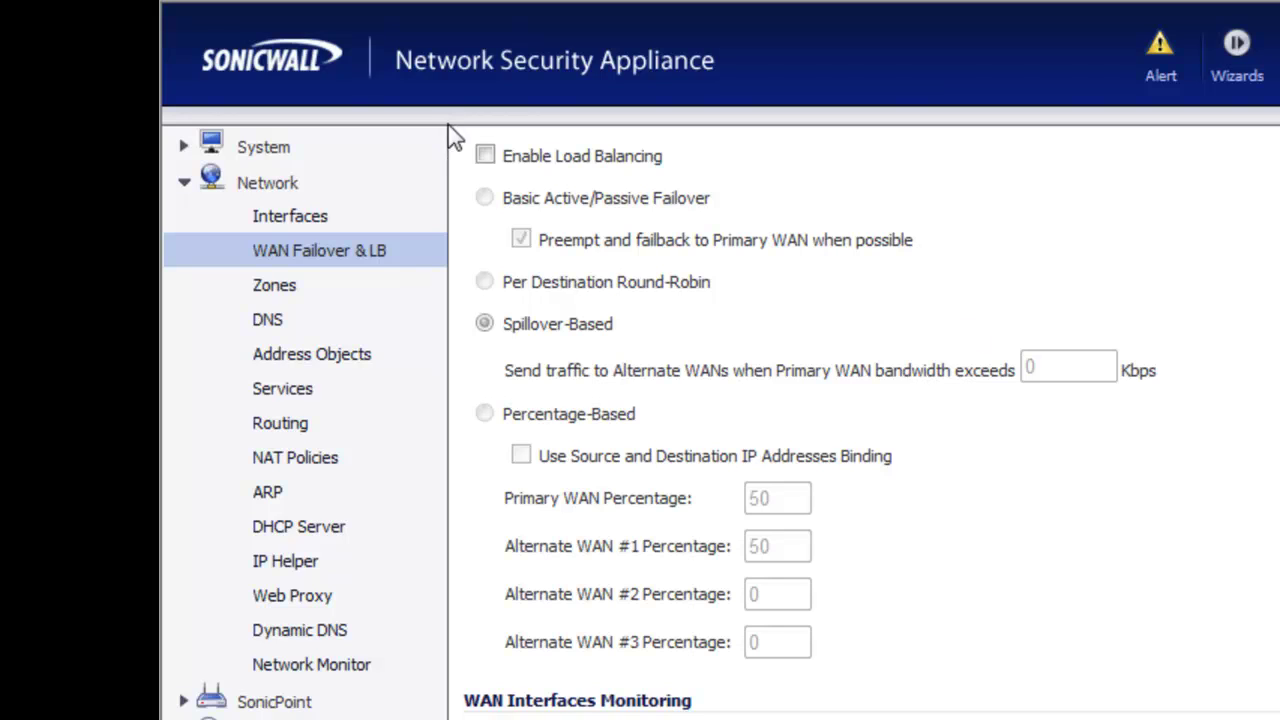
Tick Enable Load Balancing on the WAN Failover & LB page.
left_click(490, 159)
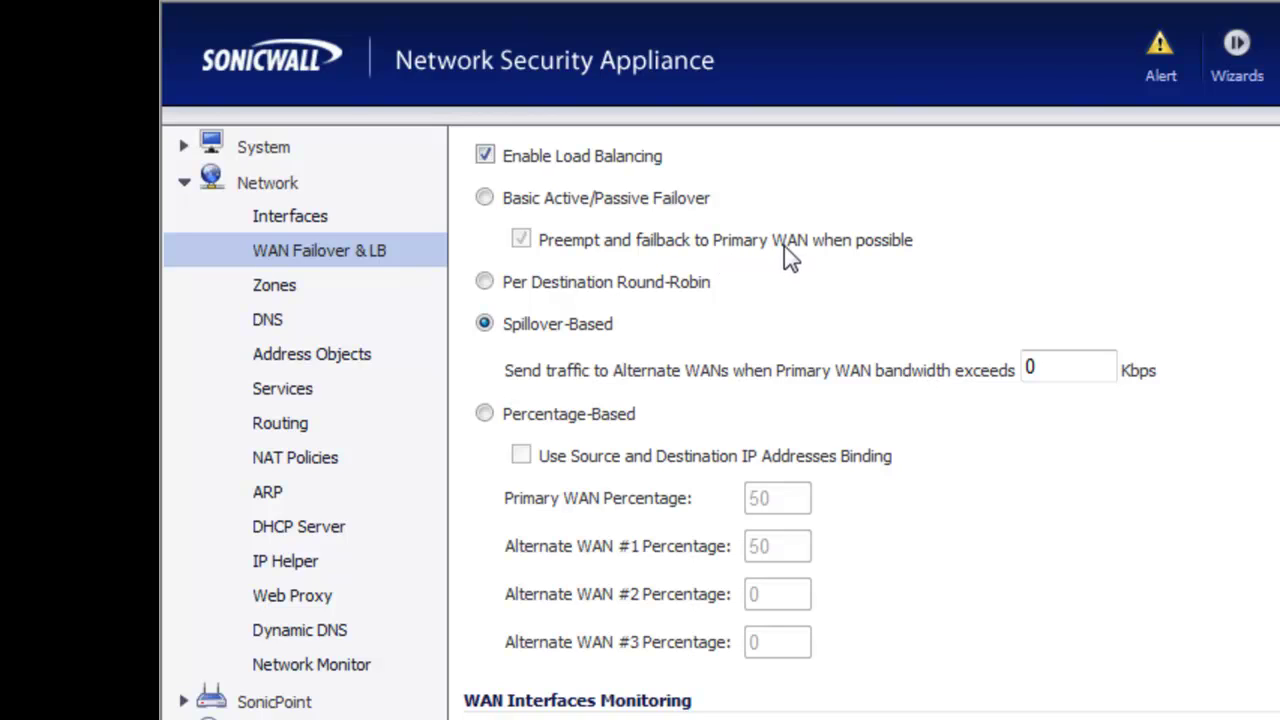
Select Basic Active/Passive Failover, then Per Destination Round-Robin as the balancing method.
left_click(484, 198)
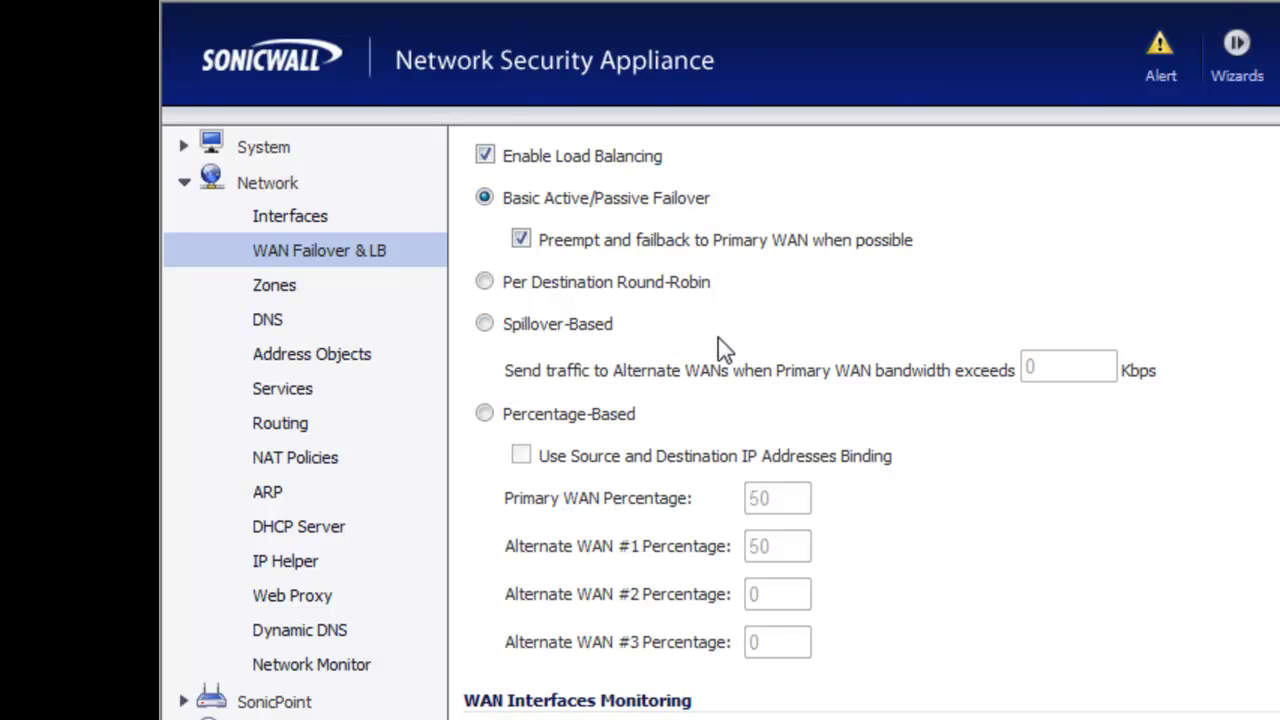
left_click(484, 282)
Select the Spillover-Based load balancing method with its Kbps threshold.
left_click(484, 324)
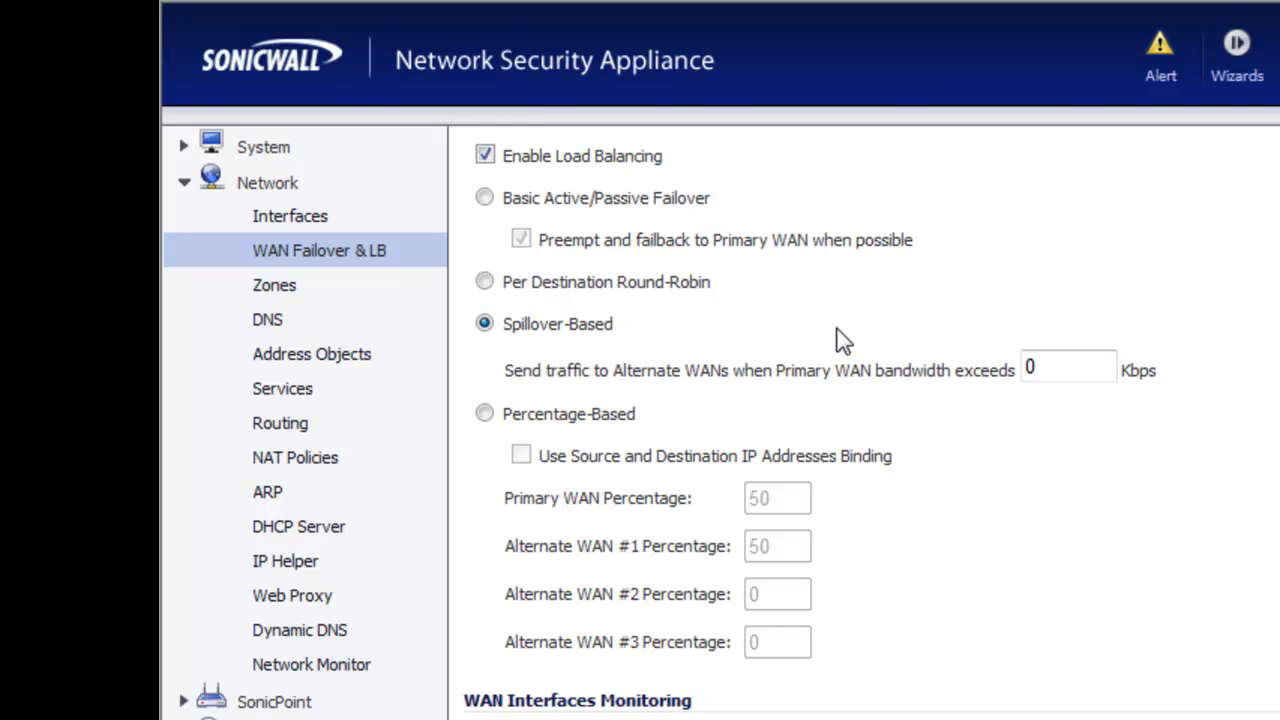
Select Percentage-Based balancing and check the 50% Primary WAN Percentage field.
left_click(484, 414)
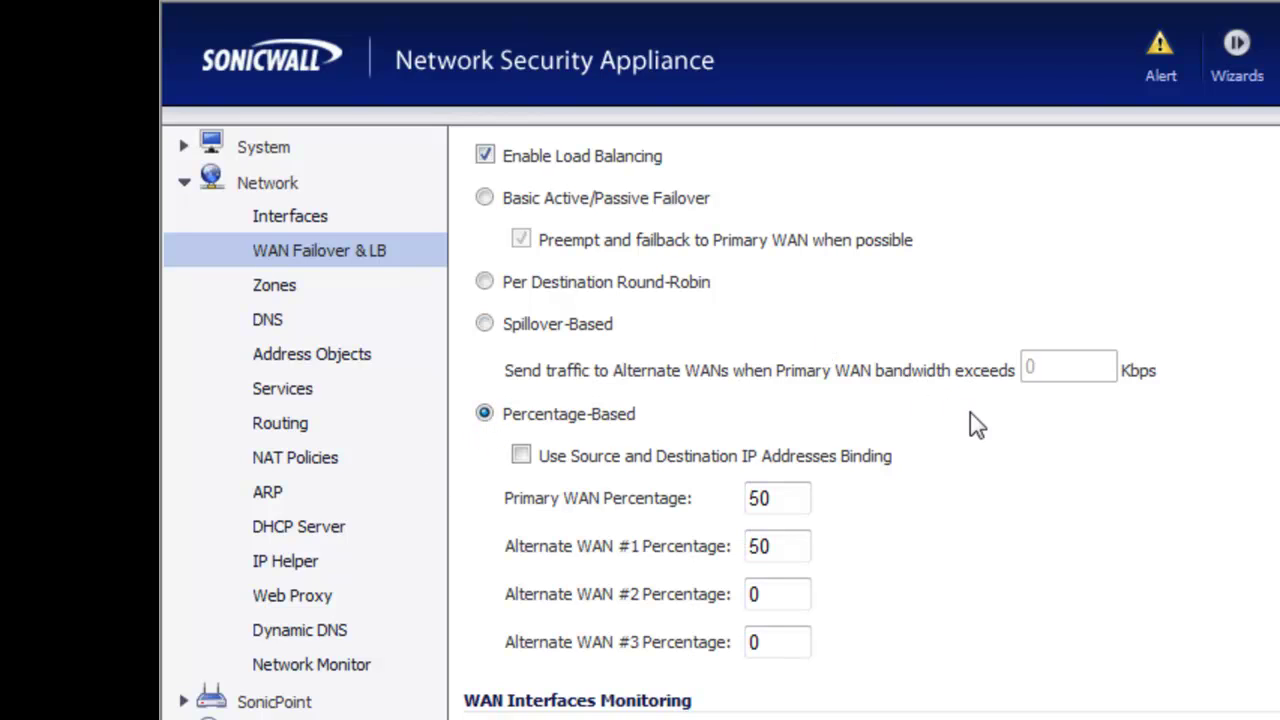
left_click(786, 505)
mouse_move(787, 507)
Check the Alternate WAN #1 percentage, then select Basic Active/Passive Failover.
left_click(791, 545)
scroll(817, 590, "up", 5)
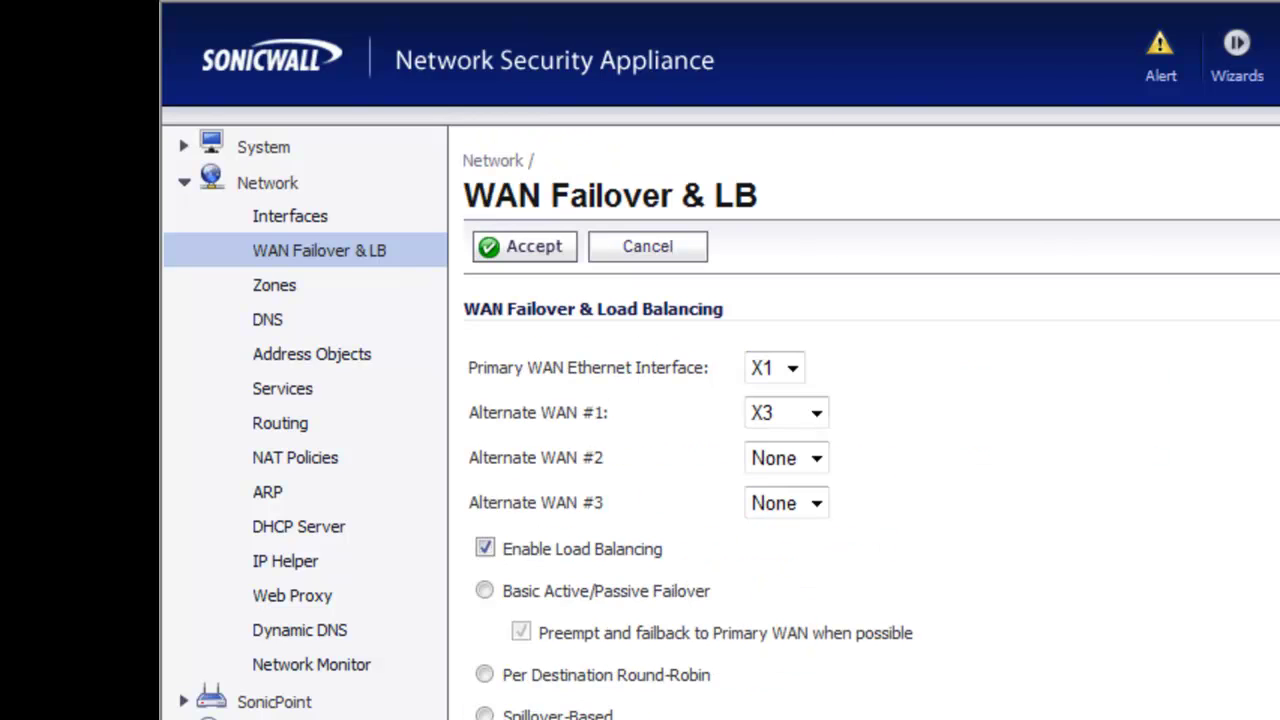
left_click(486, 591)
scroll(870, 425, "down", 5)
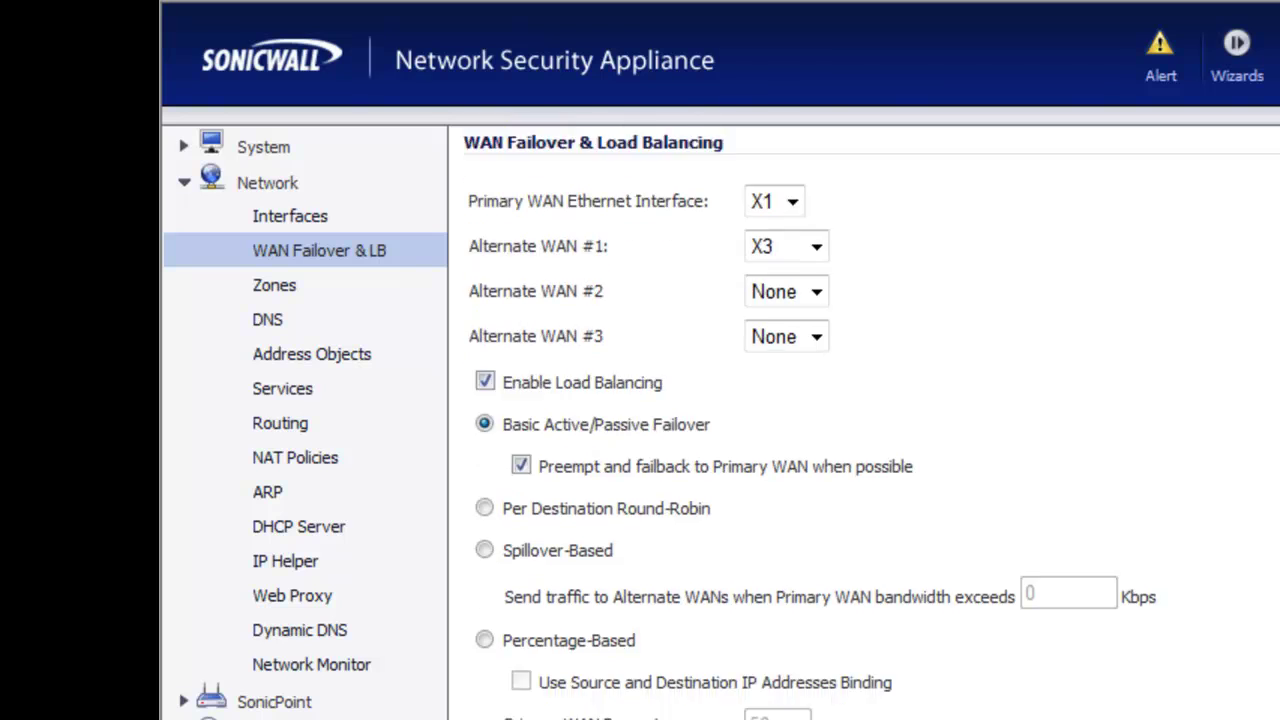
scroll(870, 423, "down", 4)
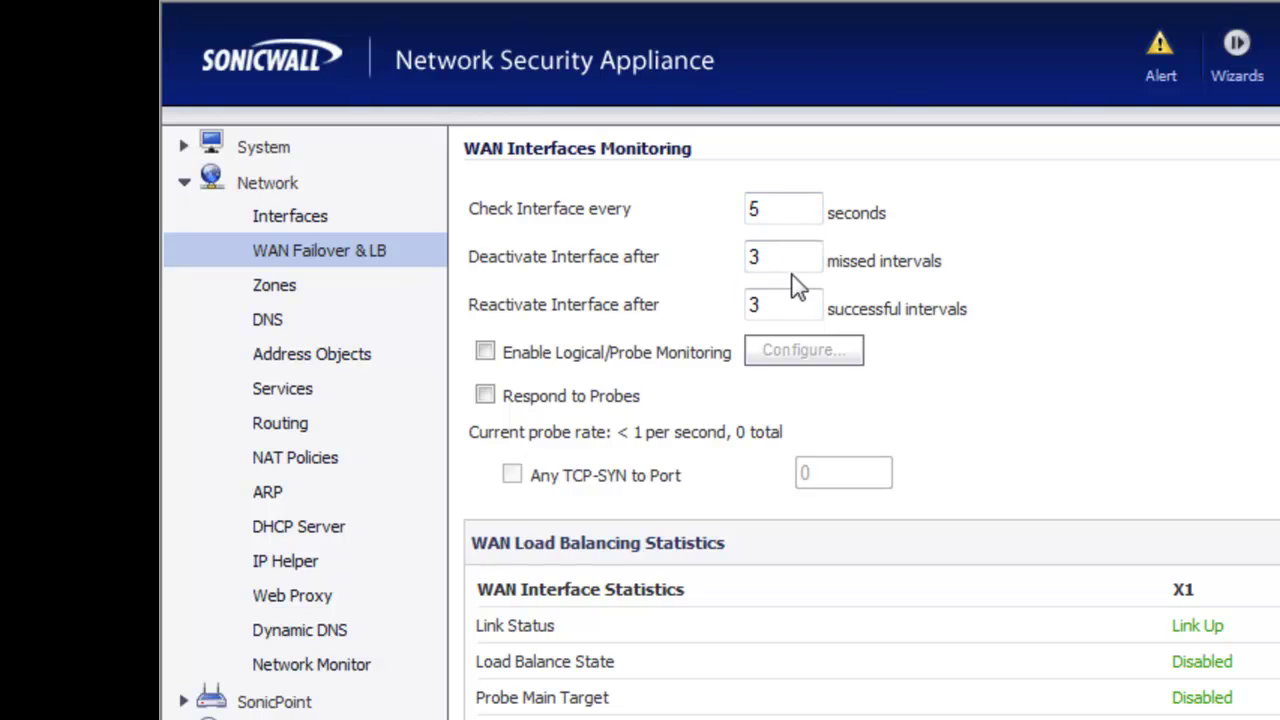
left_click(795, 211)
mouse_move(790, 285)
left_click(787, 270)
Enable Logical/Probe Monitoring and open its Configure... probe settings window.
left_click(785, 305)
left_click(486, 353)
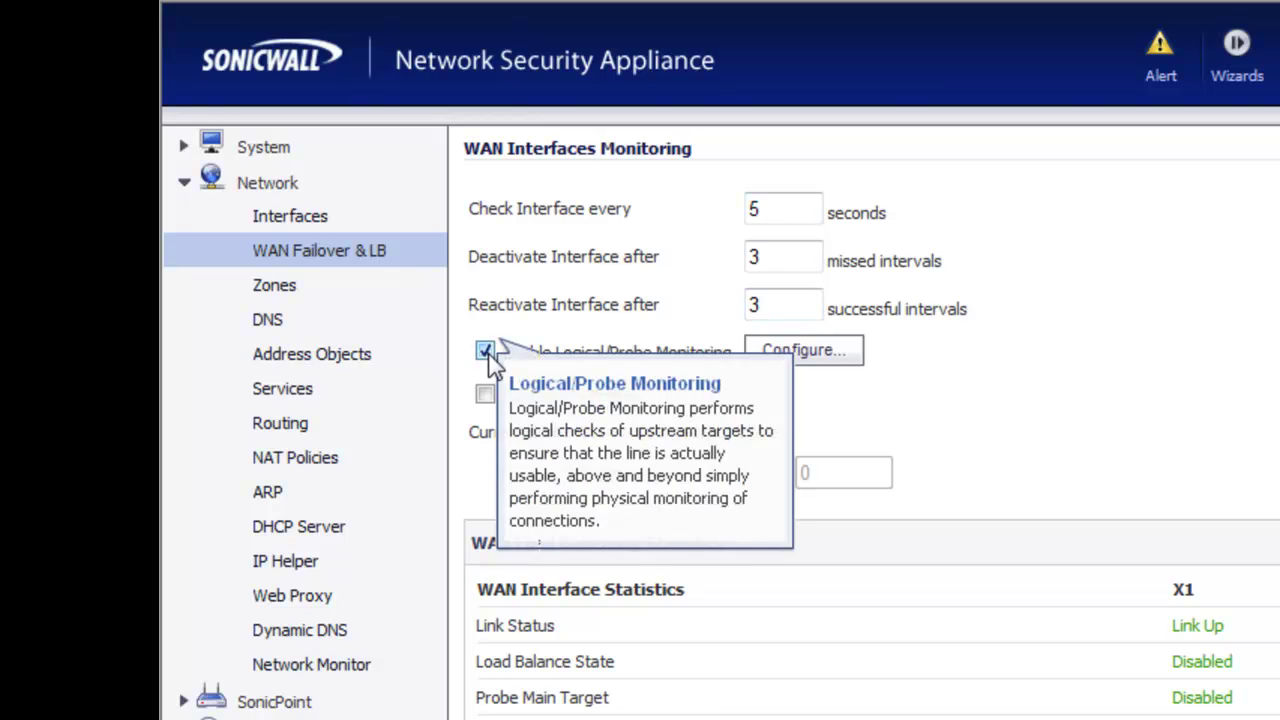
left_click(806, 362)
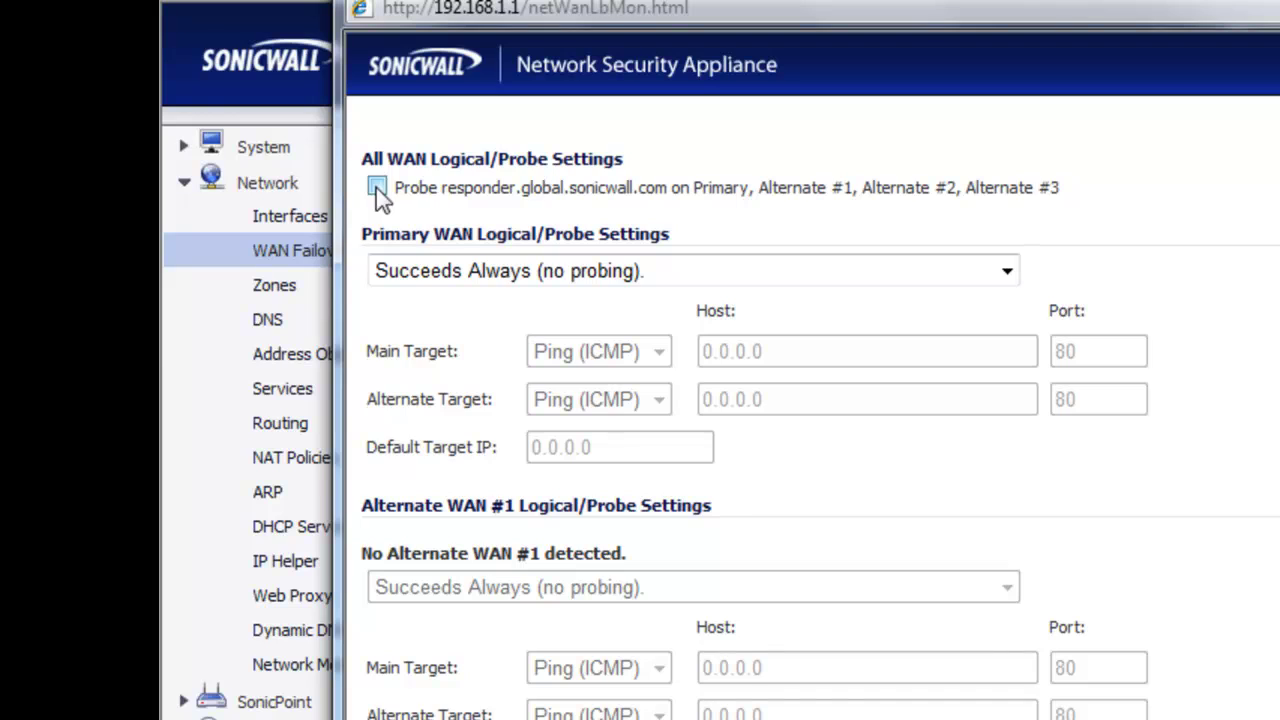
left_click(377, 188)
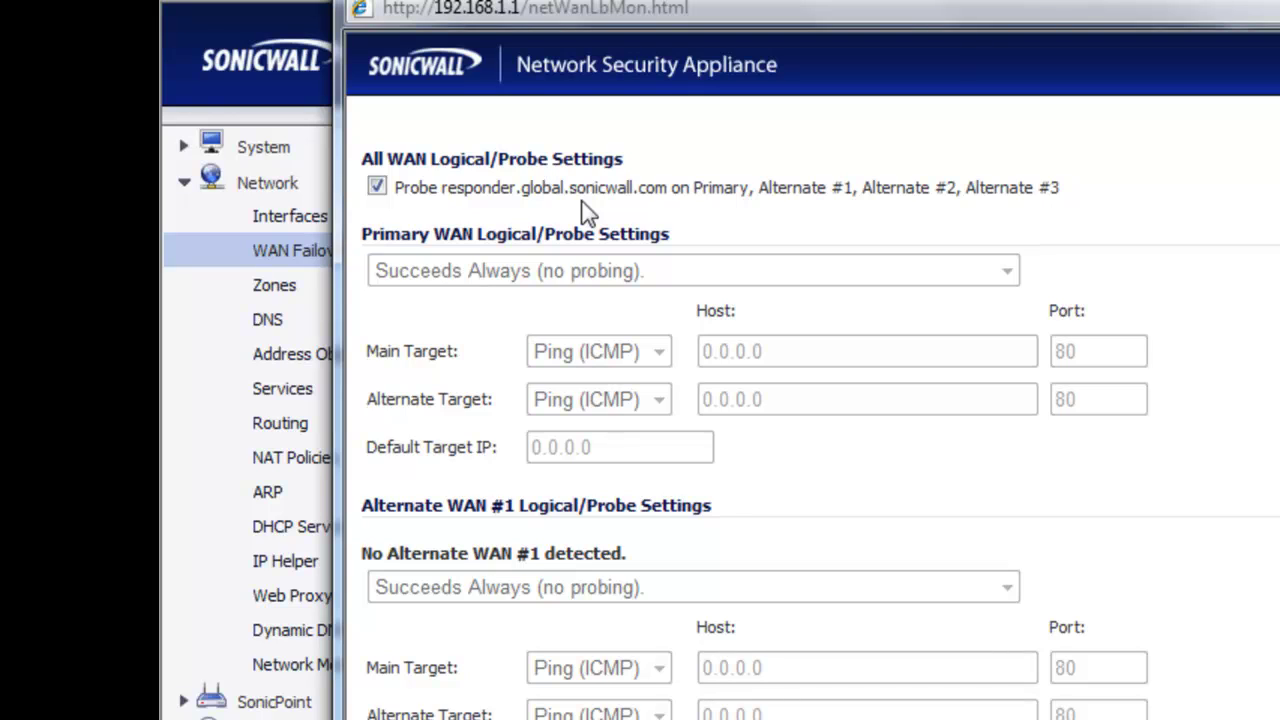
left_click(377, 188)
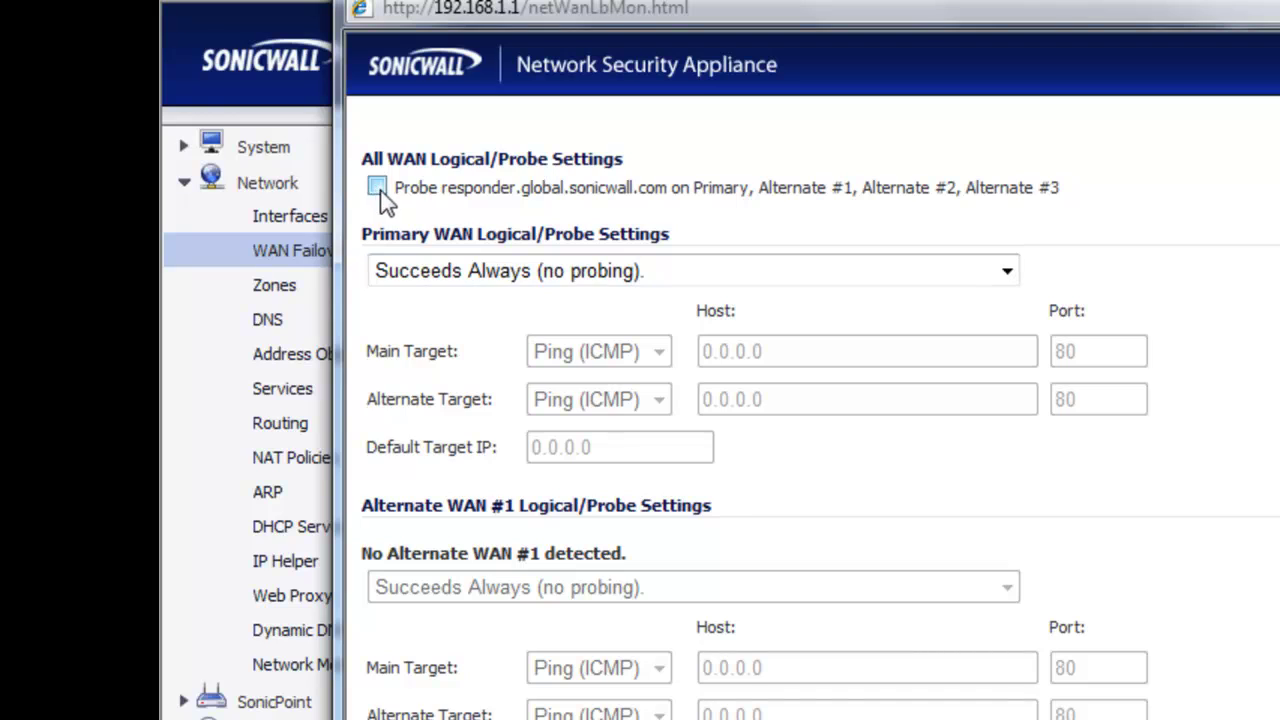
Set primary WAN probing to succeed when either Main or Alternate Target responds, checking both 0.0.0.0 hosts.
left_click(800, 278)
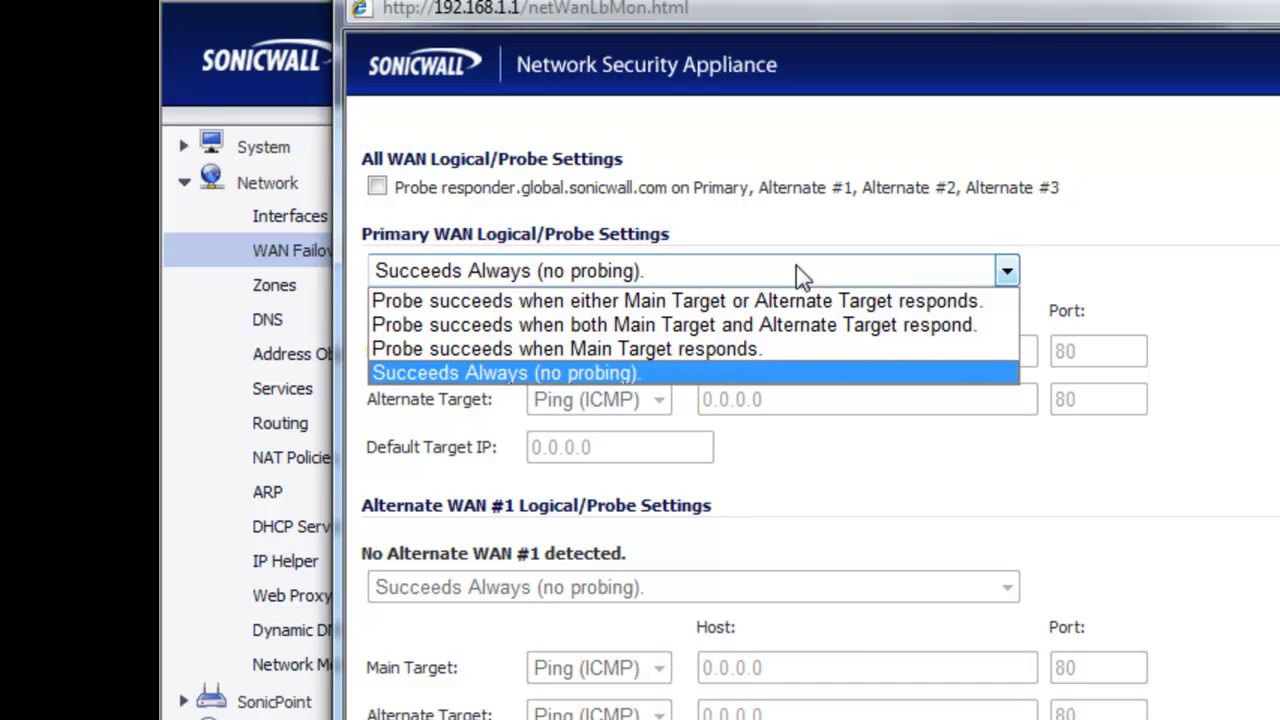
left_click(757, 309)
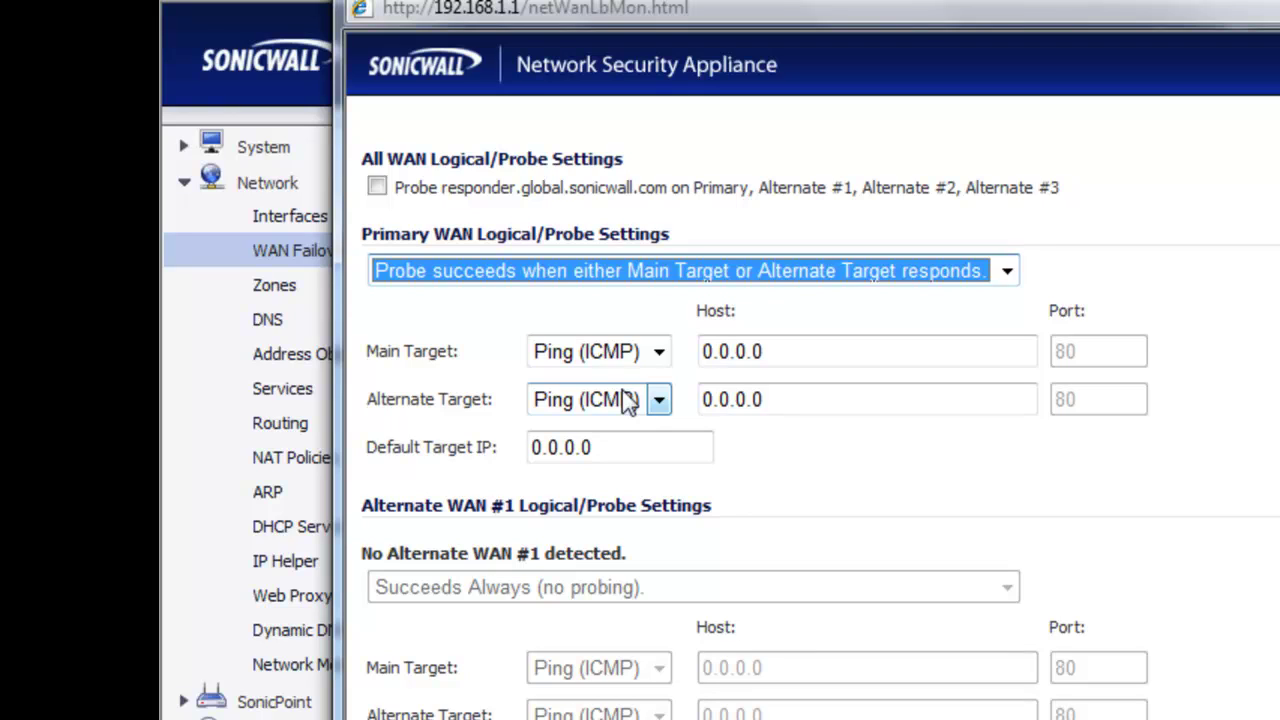
left_click(799, 351)
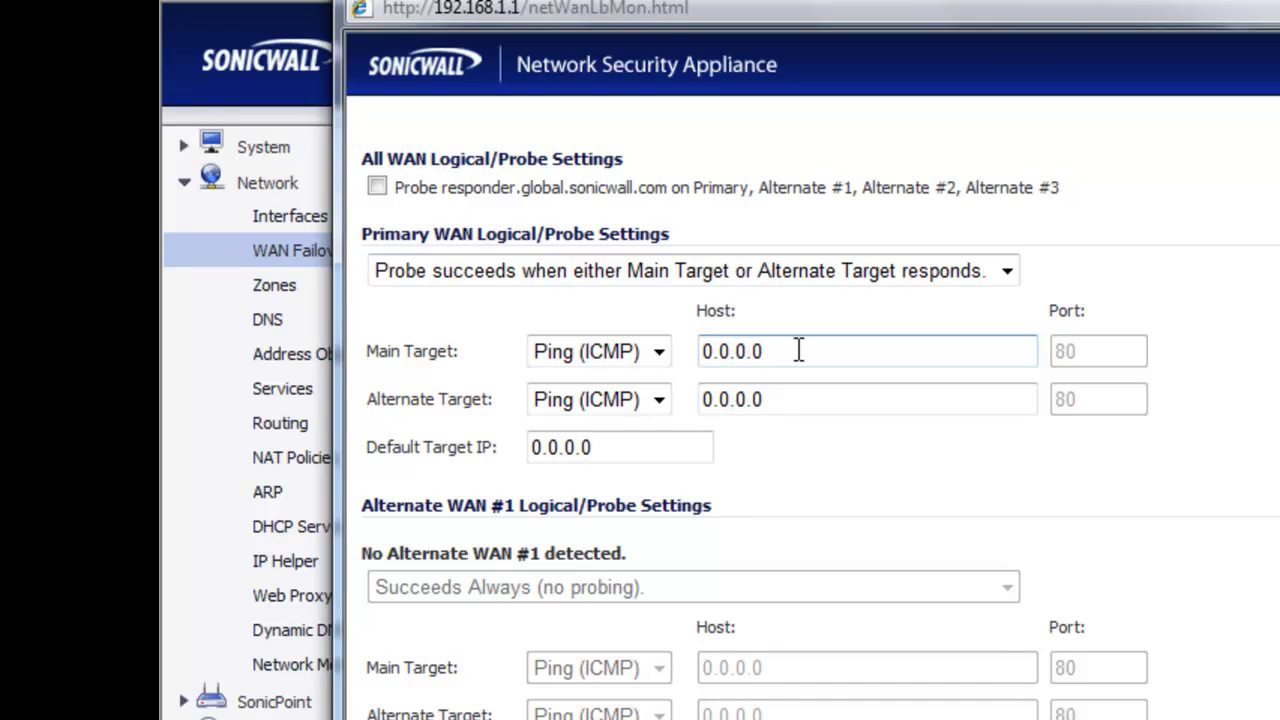
left_click(817, 397)
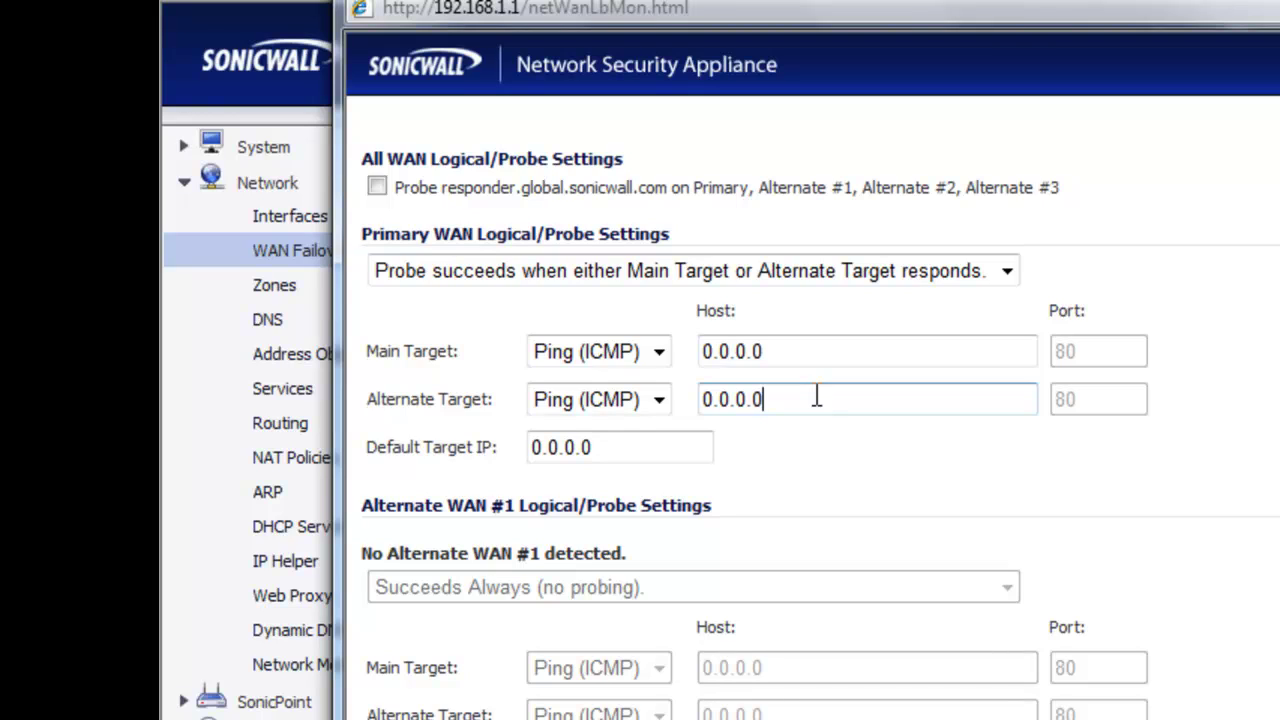
Switch the main target probe to TCP and review its host and port 80.
left_click(652, 354)
left_click(616, 408)
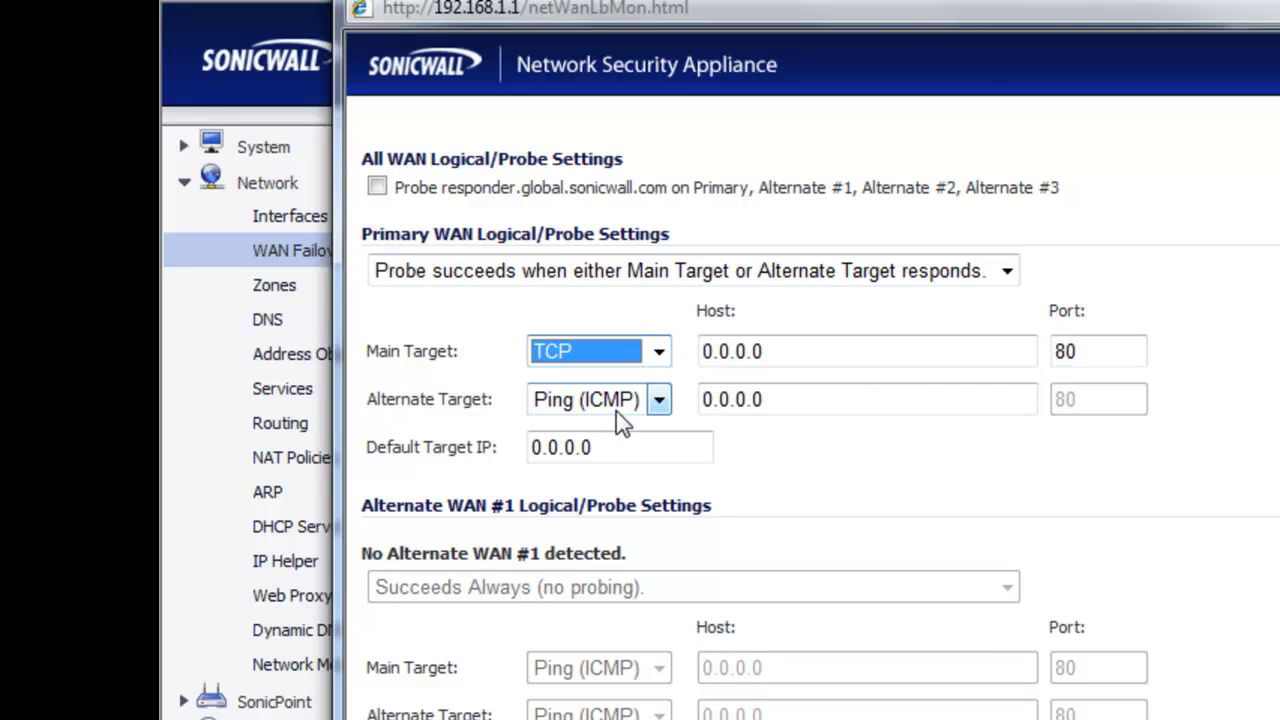
left_click(808, 355)
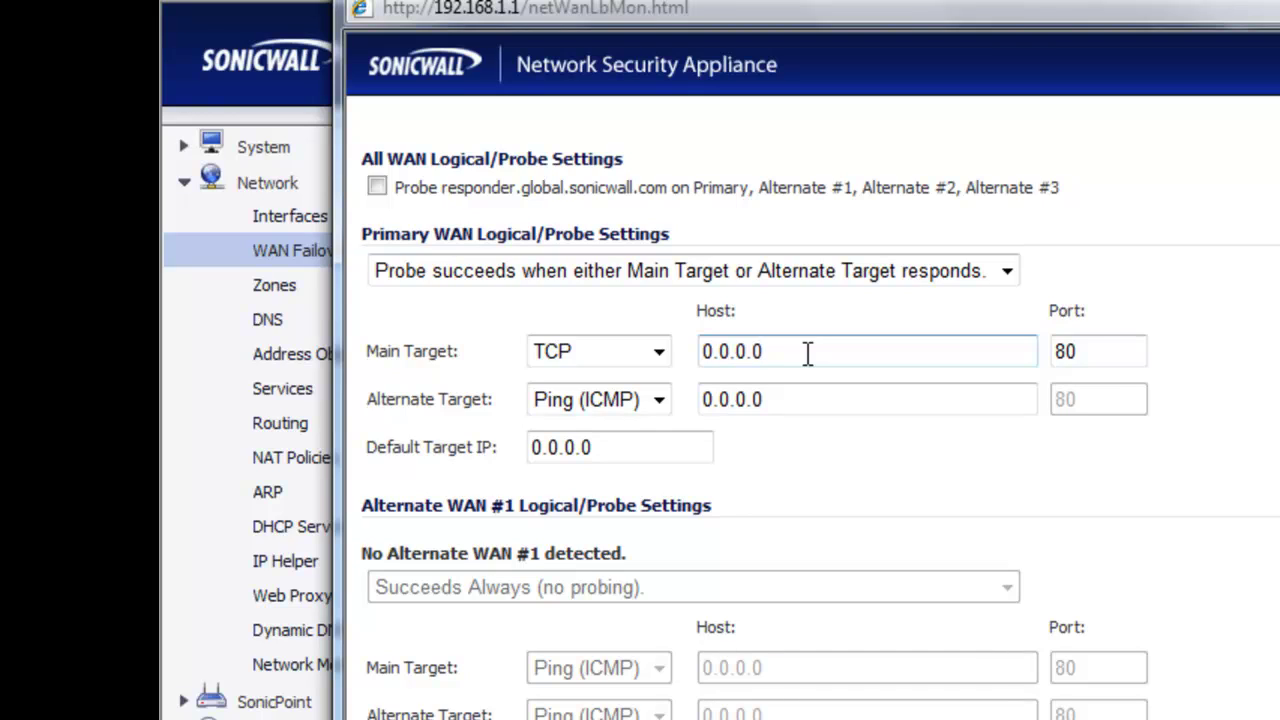
left_click(1096, 352)
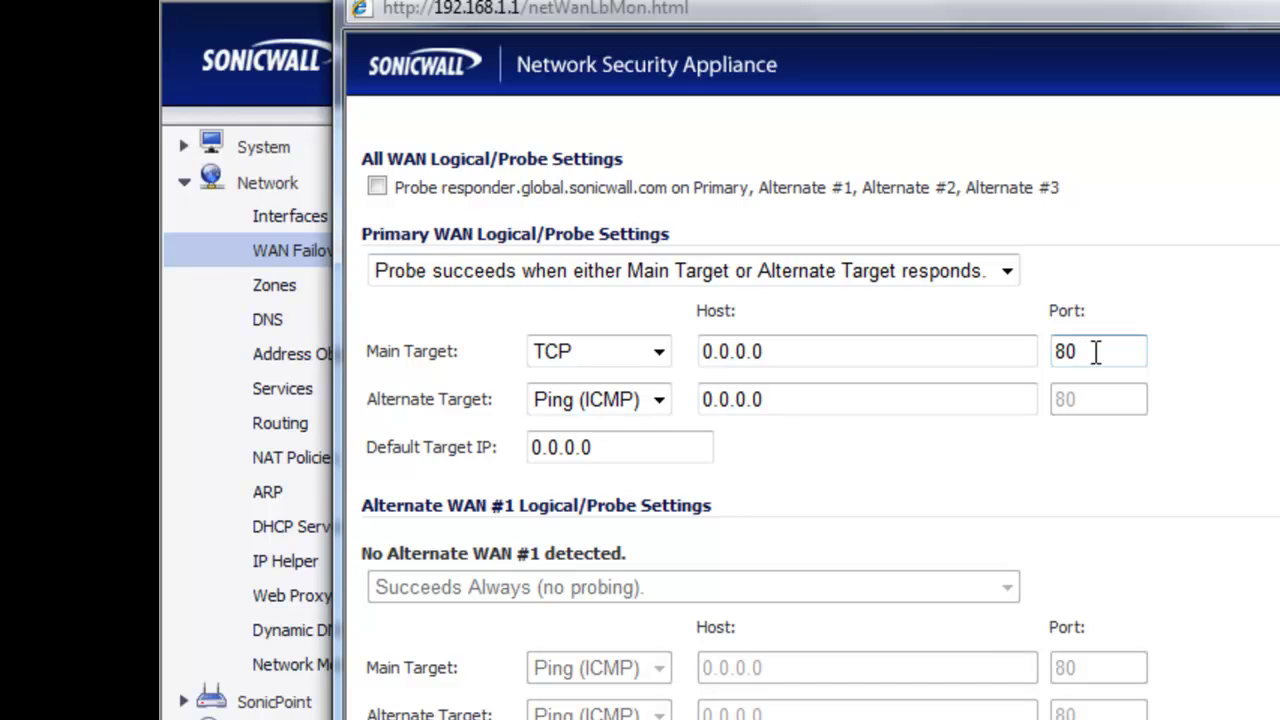
Return the main target probe to Ping (ICMP) and close the probe settings window.
left_click(619, 360)
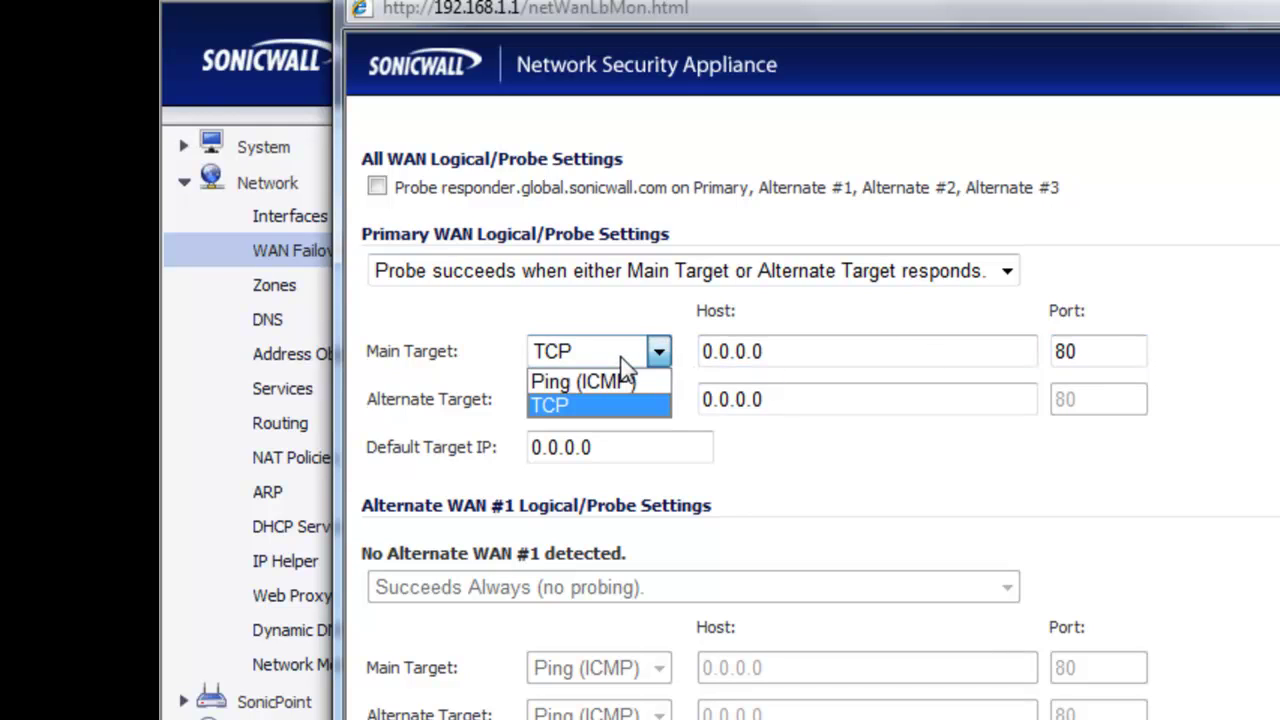
left_click(619, 382)
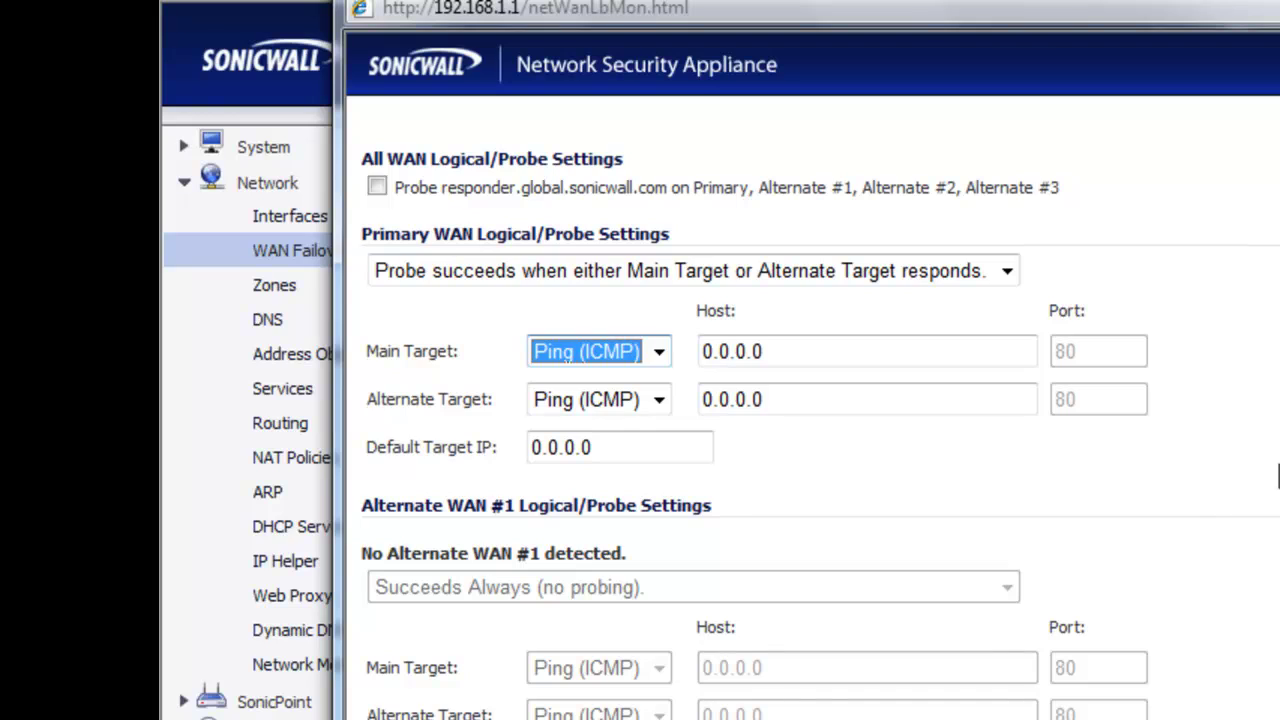
left_click(1216, 534)
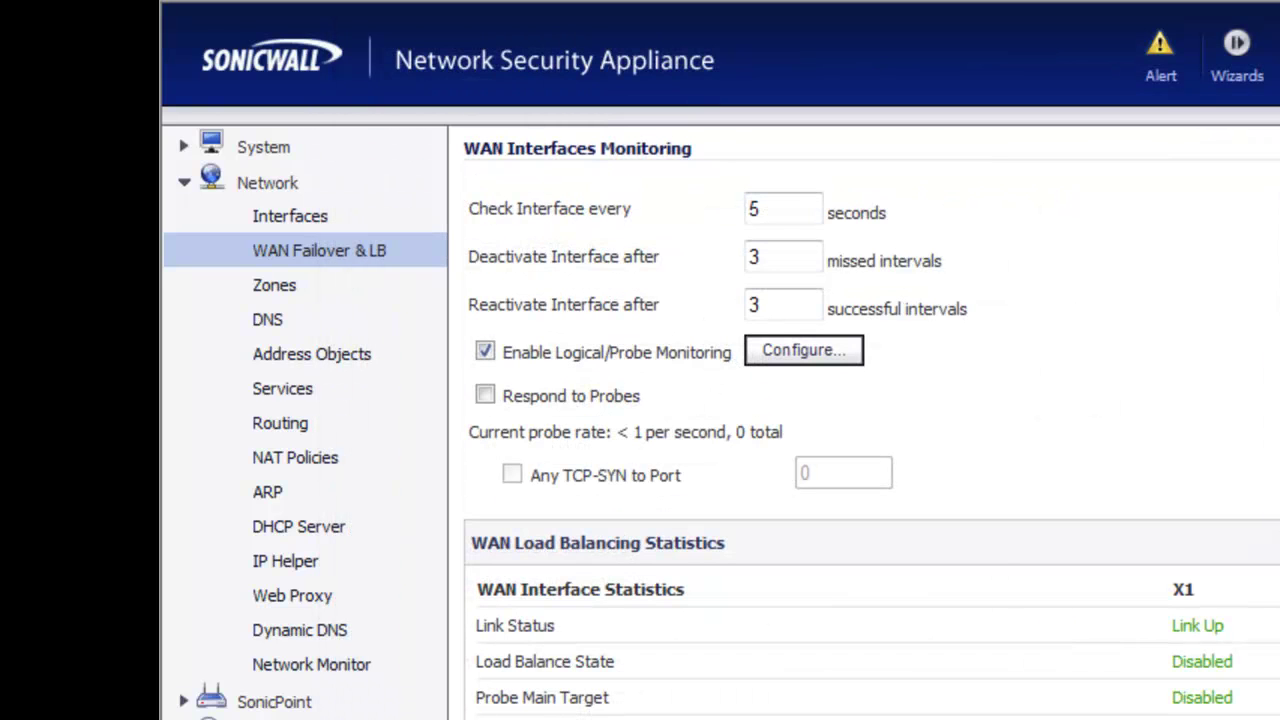
scroll(870, 420, "down", 5)
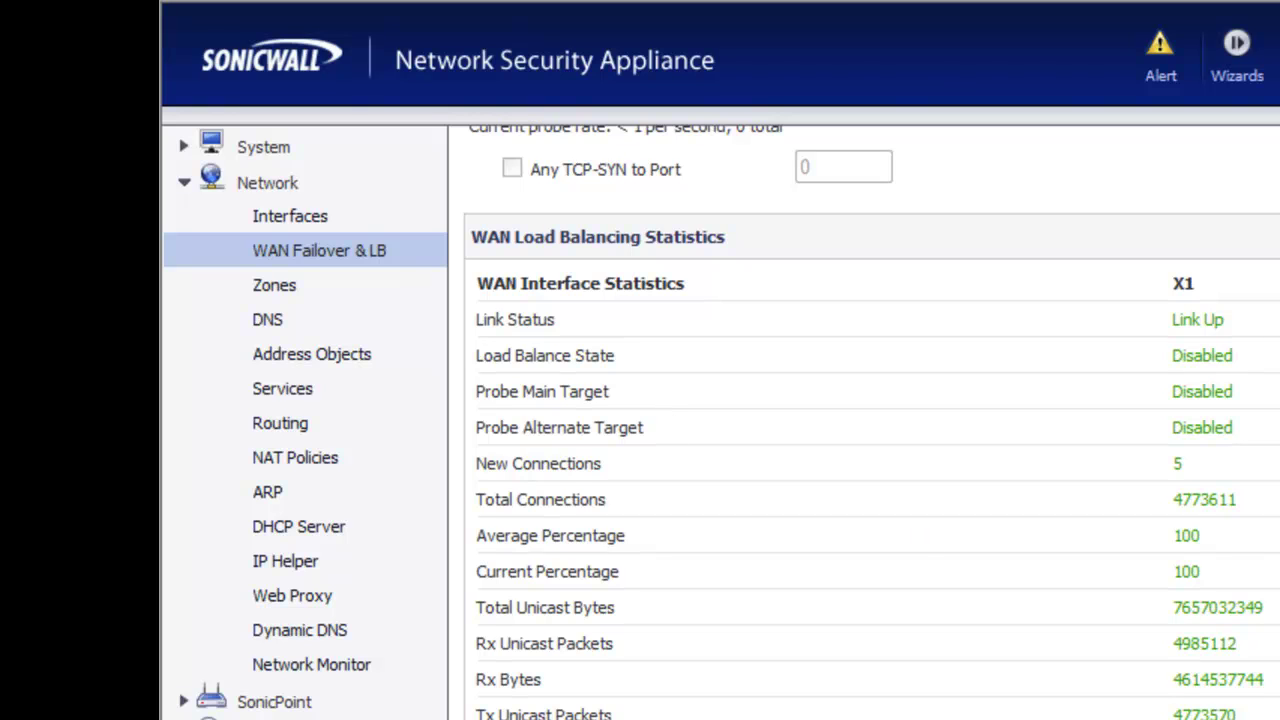
scroll(1262, 320, "up", 10)
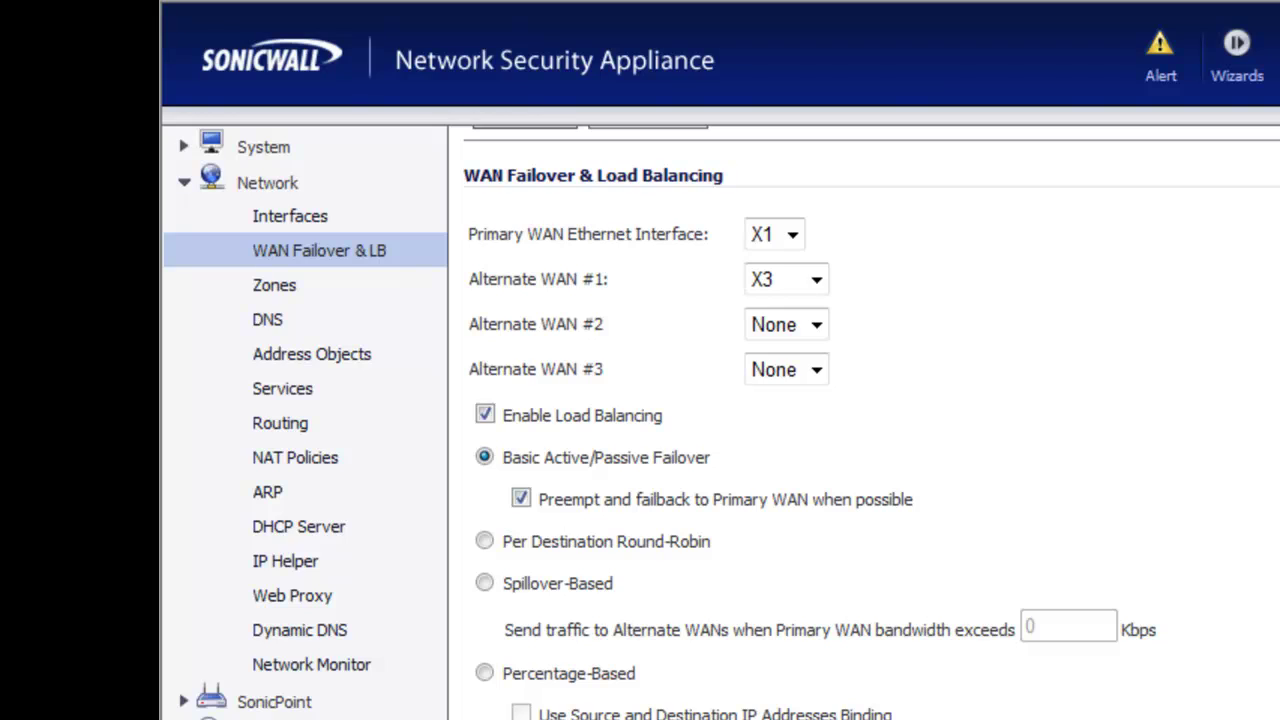